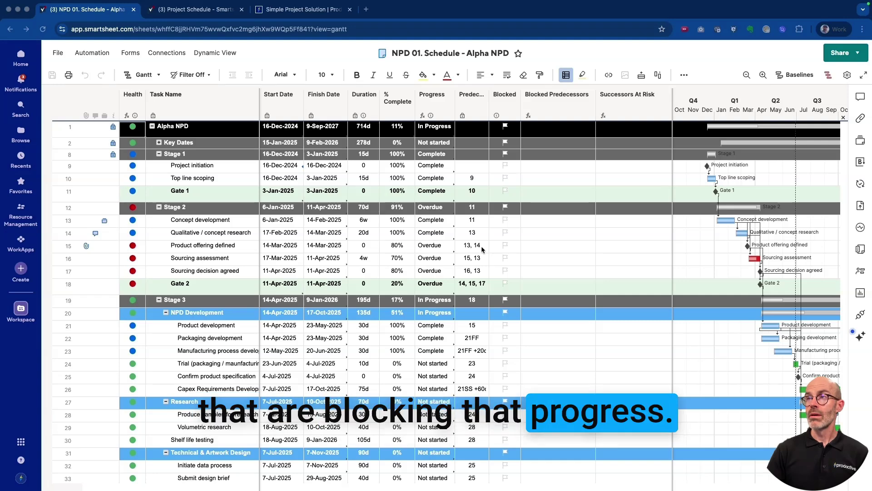
Step: Flag Product offering defined (row 15) and Sourcing assessment (row 16) as blocked
{"action": "left_click", "coordinate": [505, 245]}
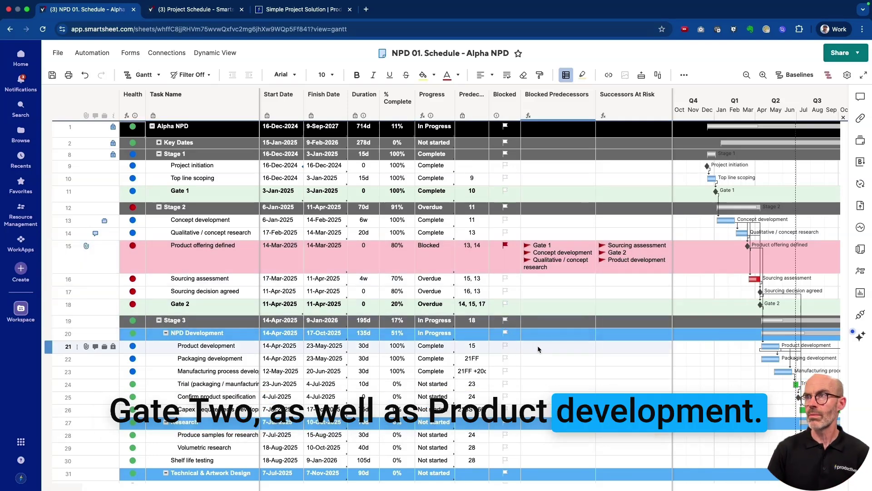
{"action": "left_click", "coordinate": [505, 278]}
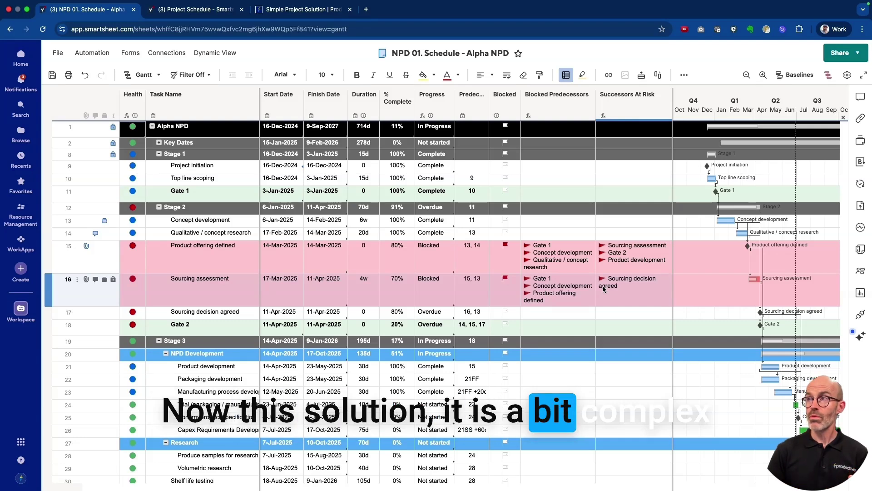
Step: Bring the Row ID, Successors, Predecessor and Successor Task Name helper columns into view, highlighting them briefly
{"action": "scroll", "coordinate": [604, 289], "scroll_direction": "right", "scroll_amount": 15}
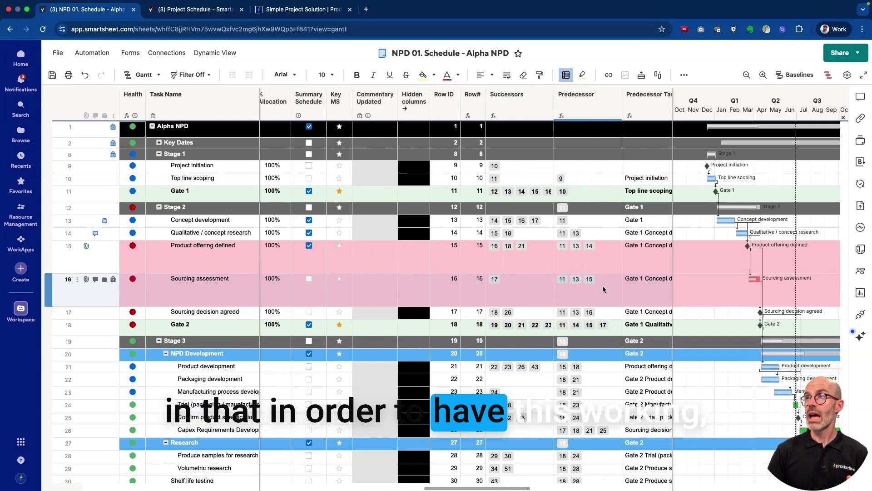
{"action": "scroll", "coordinate": [602, 286], "scroll_direction": "right", "scroll_amount": 5}
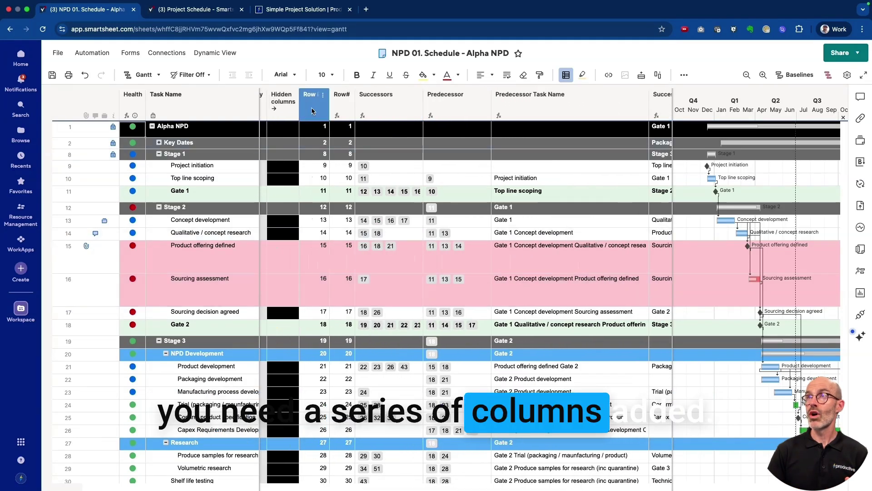
{"action": "scroll", "coordinate": [461, 159], "scroll_direction": "right", "scroll_amount": 3}
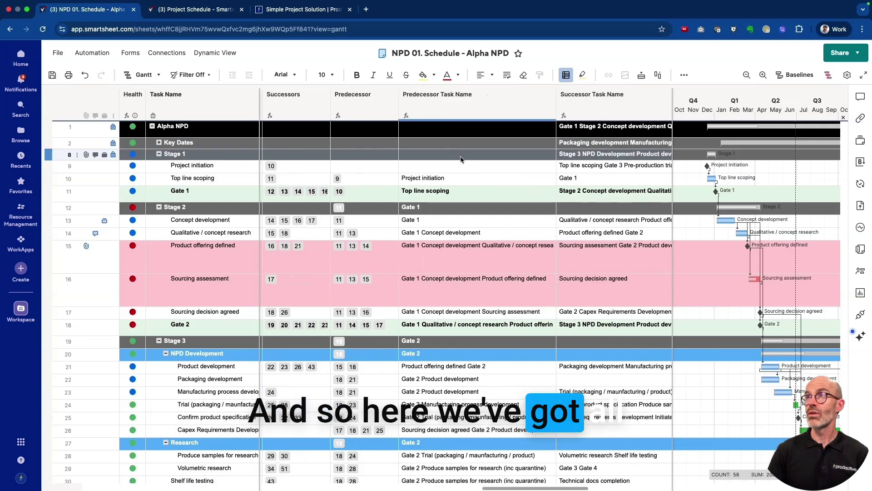
{"action": "scroll", "coordinate": [482, 136], "scroll_direction": "right", "scroll_amount": 4}
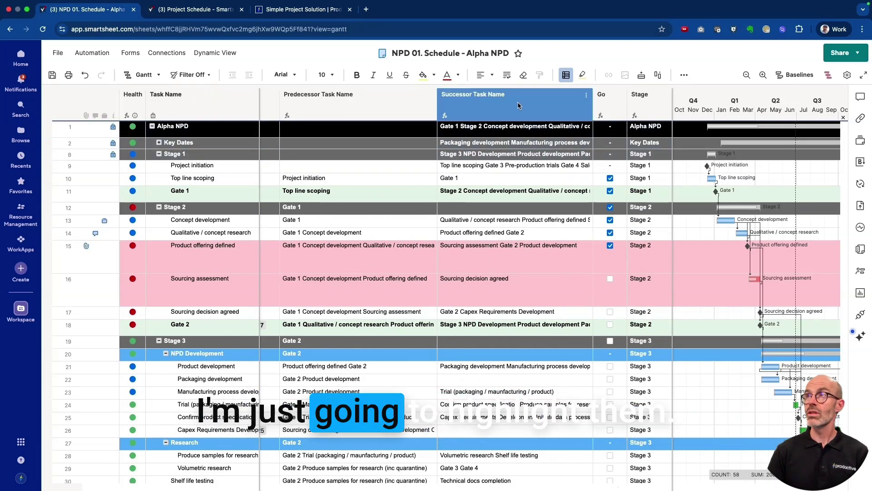
{"action": "left_click_drag", "start_coordinate": [519, 106], "coordinate": [345, 103]}
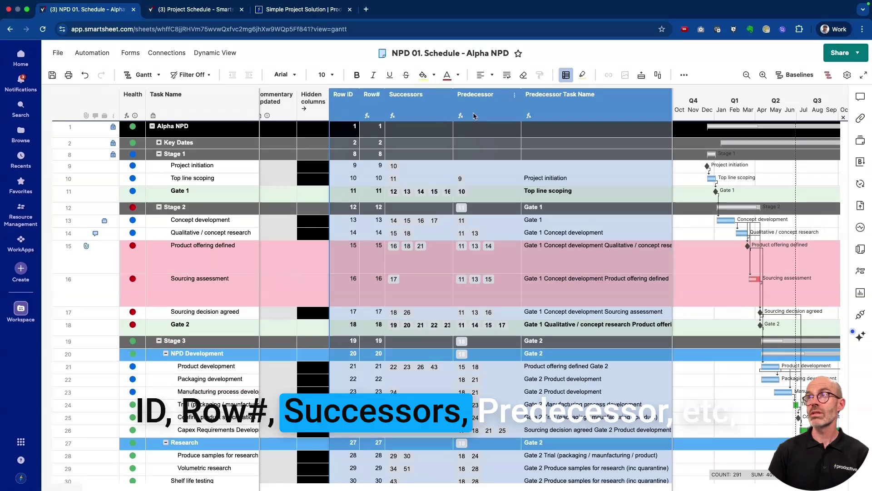
{"action": "scroll", "coordinate": [560, 214], "scroll_direction": "right", "scroll_amount": 4}
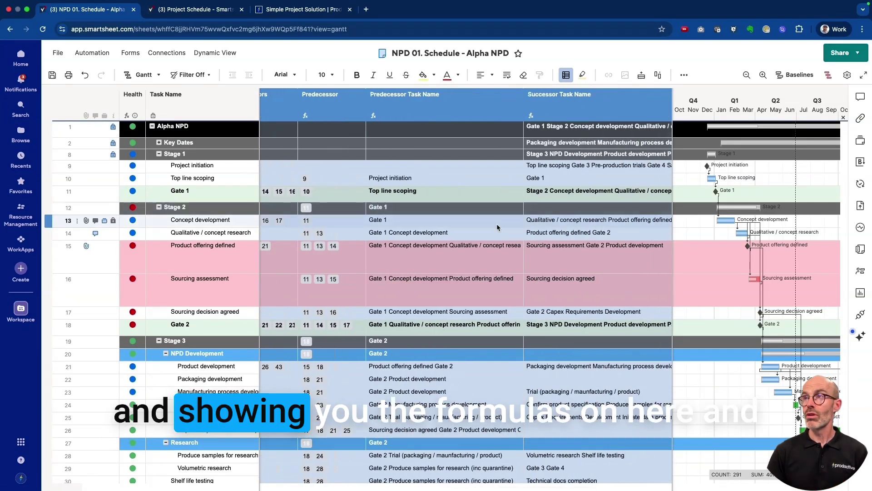
{"action": "left_click", "coordinate": [430, 253]}
{"action": "mouse_move", "coordinate": [584, 284]}
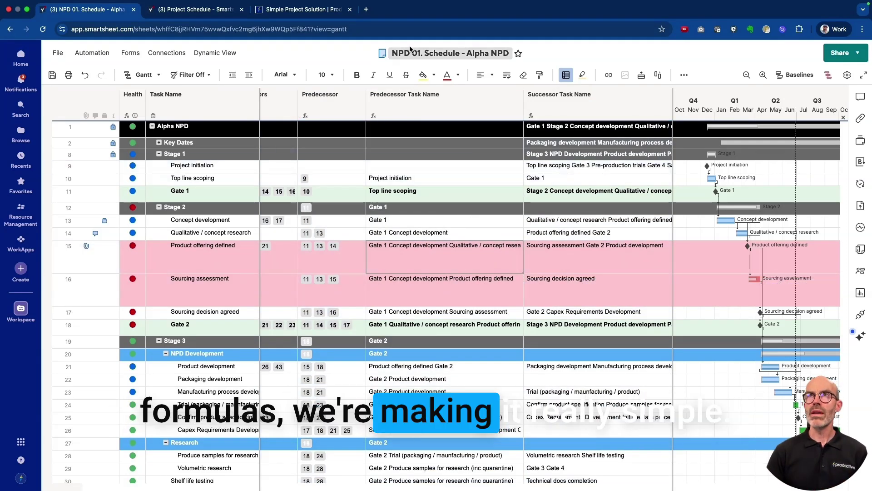
Step: View the Simple Project Solution template page, then return to the Project Schedule sheet
{"action": "left_click", "coordinate": [313, 10]}
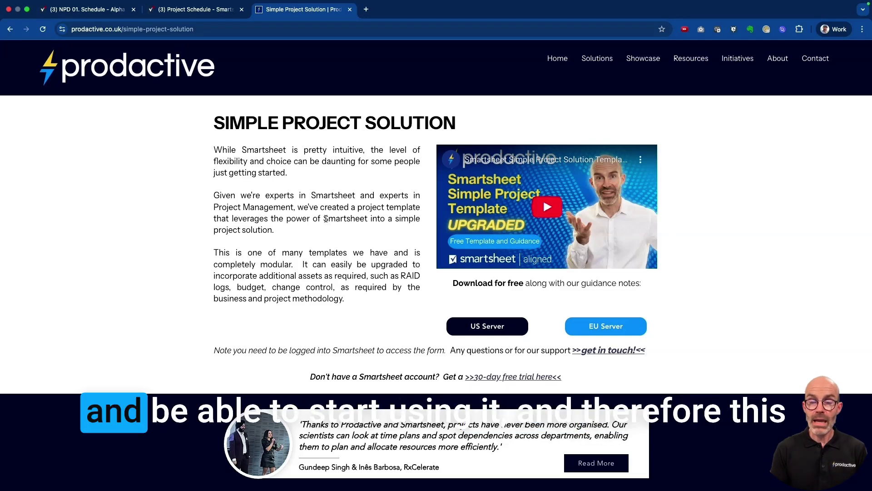
{"action": "left_click", "coordinate": [186, 23]}
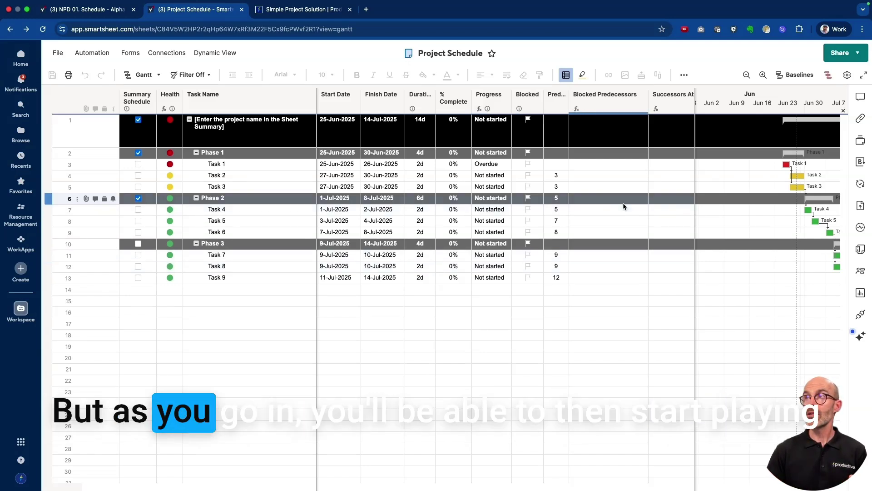
{"action": "left_click", "coordinate": [528, 175]}
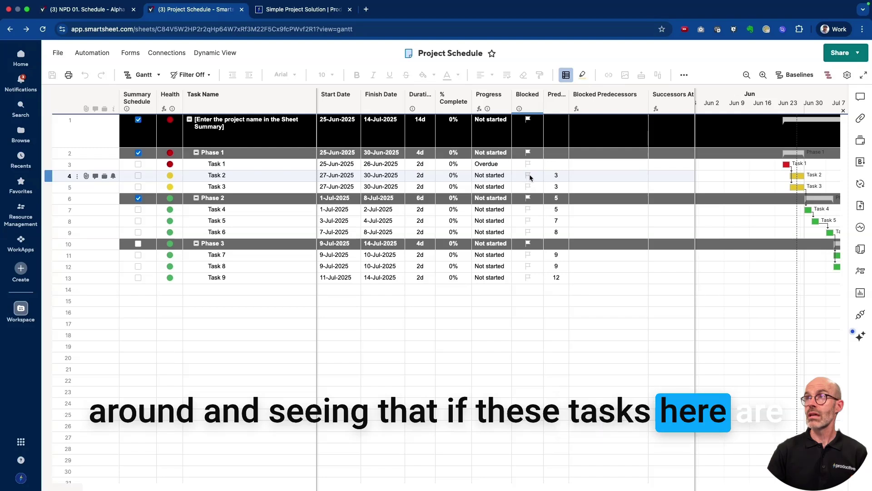
{"action": "scroll", "coordinate": [604, 185], "scroll_direction": "right", "scroll_amount": 2}
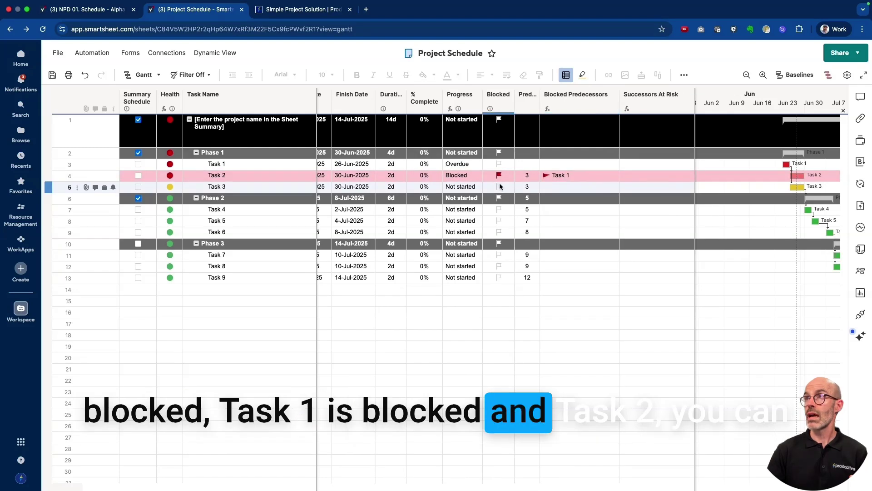
{"action": "left_click", "coordinate": [499, 187]}
{"action": "left_click", "coordinate": [652, 186]}
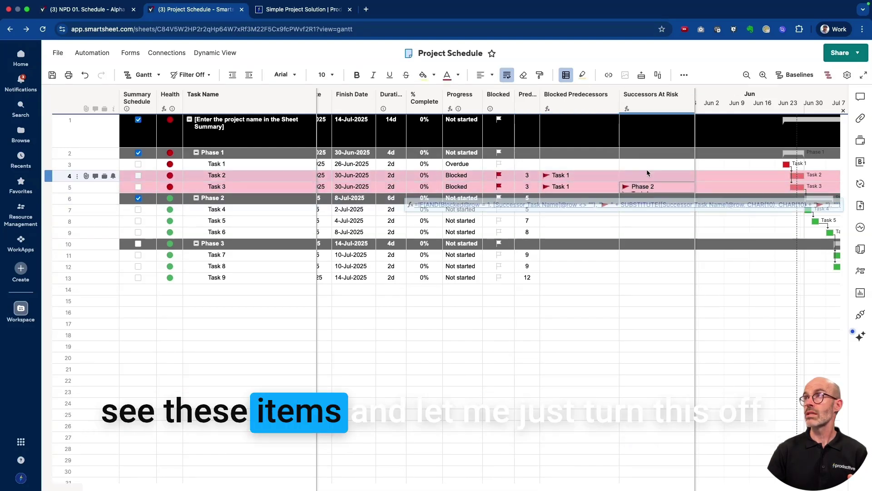
{"action": "left_click", "coordinate": [507, 75]}
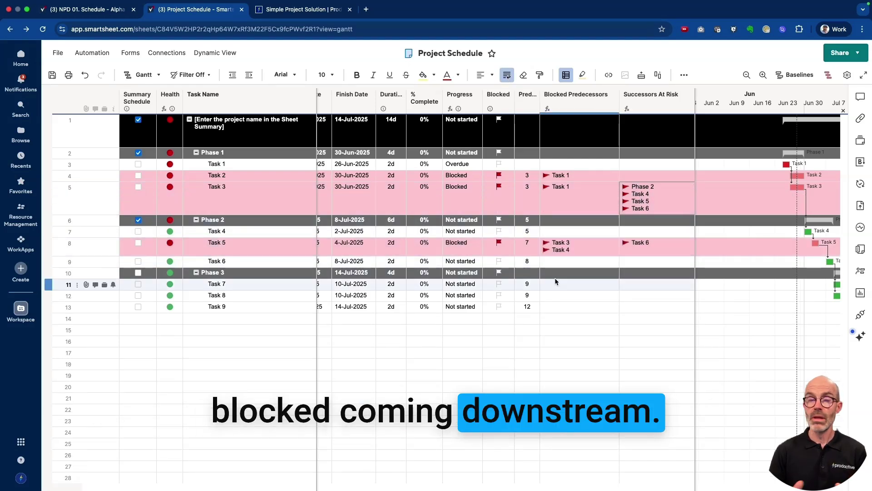
{"action": "scroll", "coordinate": [503, 309], "scroll_direction": "left", "scroll_amount": 2}
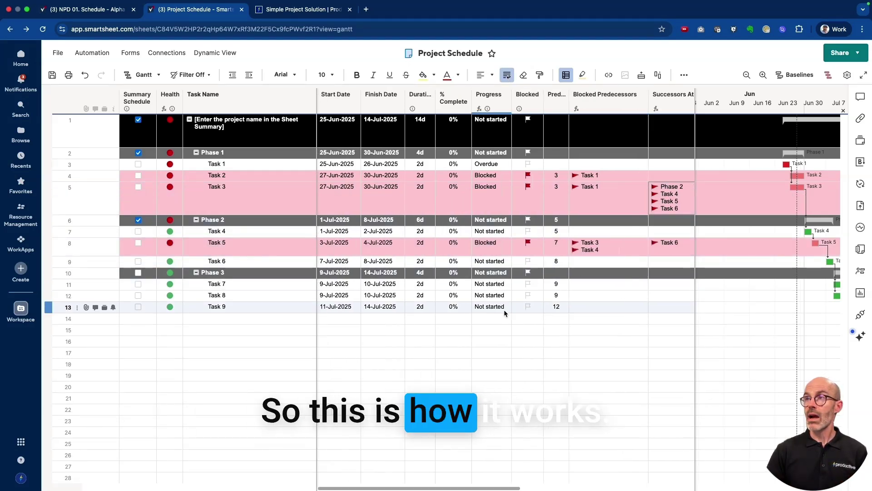
{"action": "scroll", "coordinate": [504, 309], "scroll_direction": "right", "scroll_amount": 5}
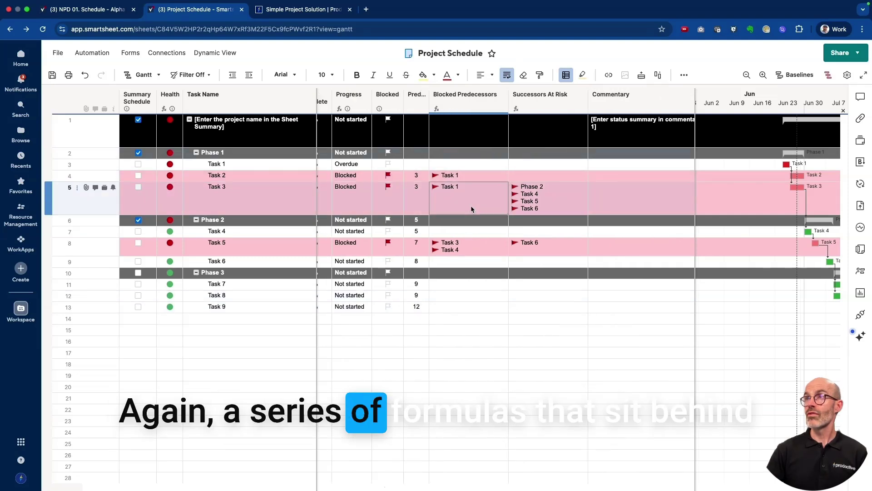
{"action": "left_click", "coordinate": [541, 197]}
{"action": "scroll", "coordinate": [541, 198], "scroll_direction": "right", "scroll_amount": 3}
{"action": "scroll", "coordinate": [548, 202], "scroll_direction": "right", "scroll_amount": 2}
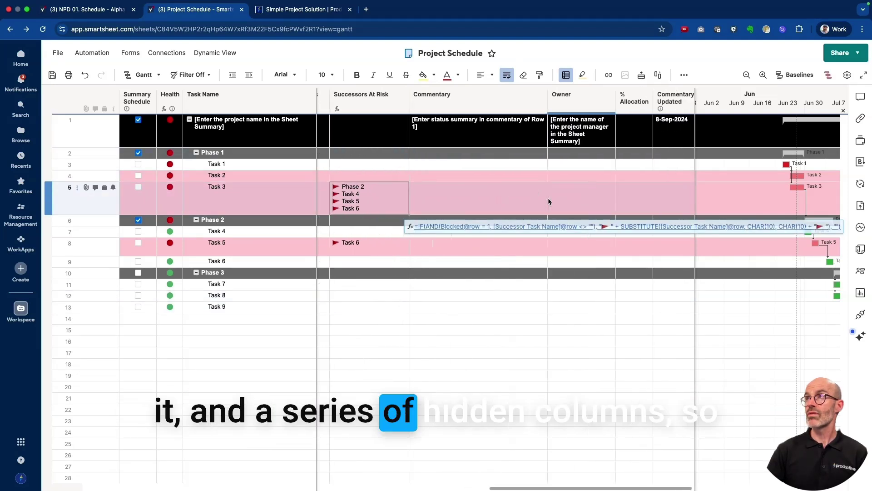
{"action": "left_click", "coordinate": [666, 103]}
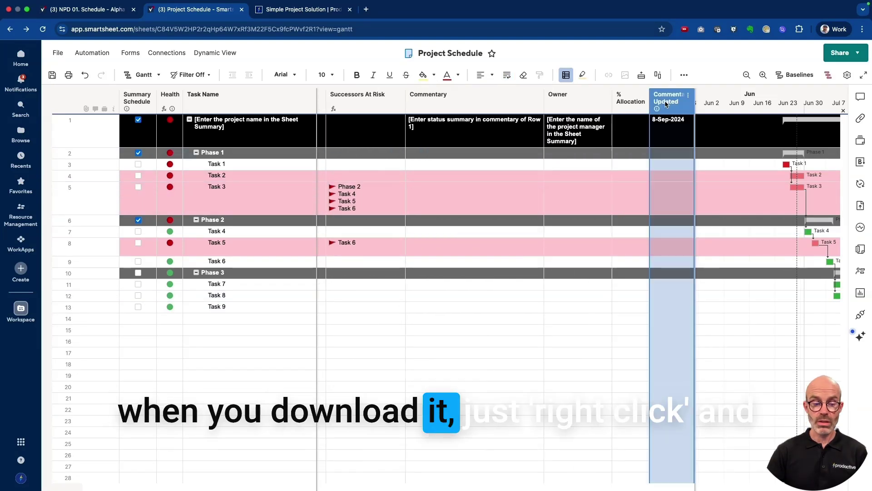
Step: Unhide all columns in the Project Schedule from the Commentary Updated column menu
{"action": "right_click", "coordinate": [667, 104]}
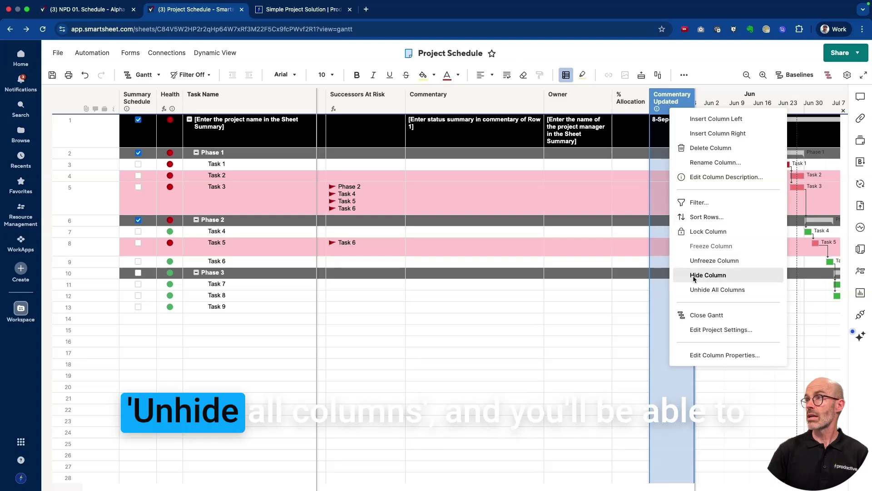
{"action": "left_click", "coordinate": [711, 290]}
{"action": "scroll", "coordinate": [618, 282], "scroll_direction": "right", "scroll_amount": 1}
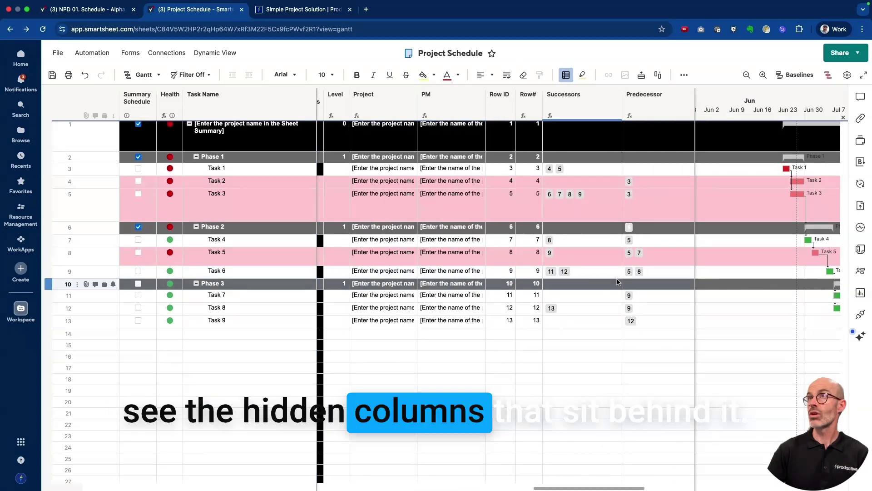
{"action": "scroll", "coordinate": [424, 131], "scroll_direction": "right", "scroll_amount": 4}
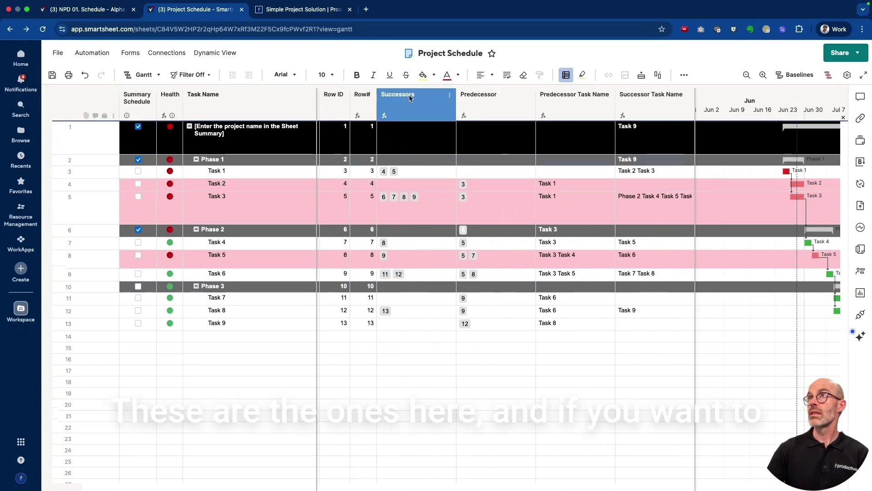
Step: Inspect Task 3's predecessor and Successor Task Name formula cells
{"action": "left_click", "coordinate": [558, 196]}
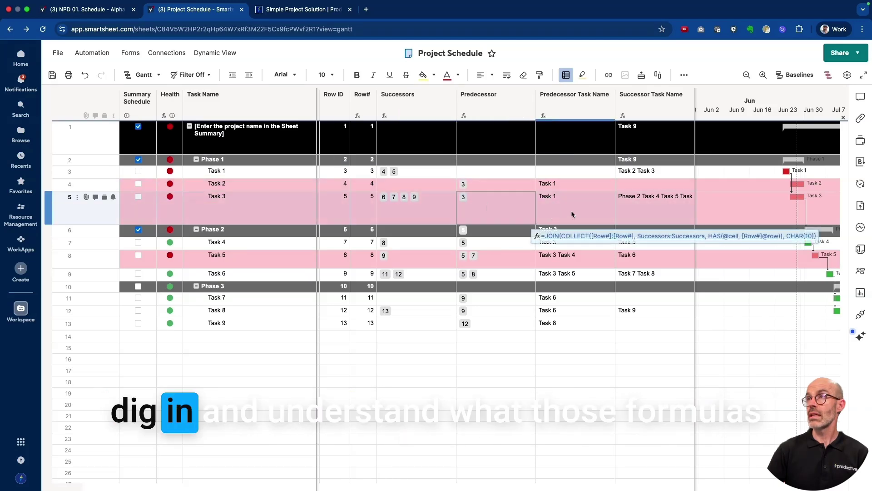
{"action": "left_click", "coordinate": [642, 212]}
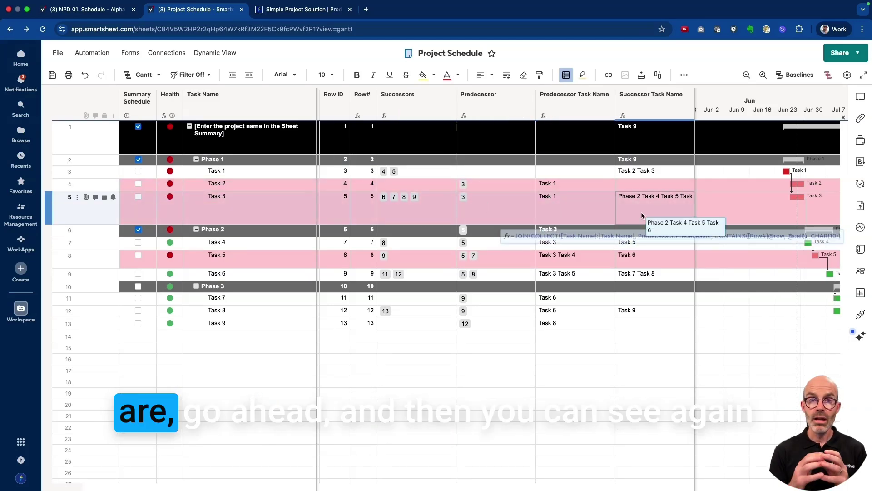
{"action": "scroll", "coordinate": [551, 284], "scroll_direction": "left", "scroll_amount": 6}
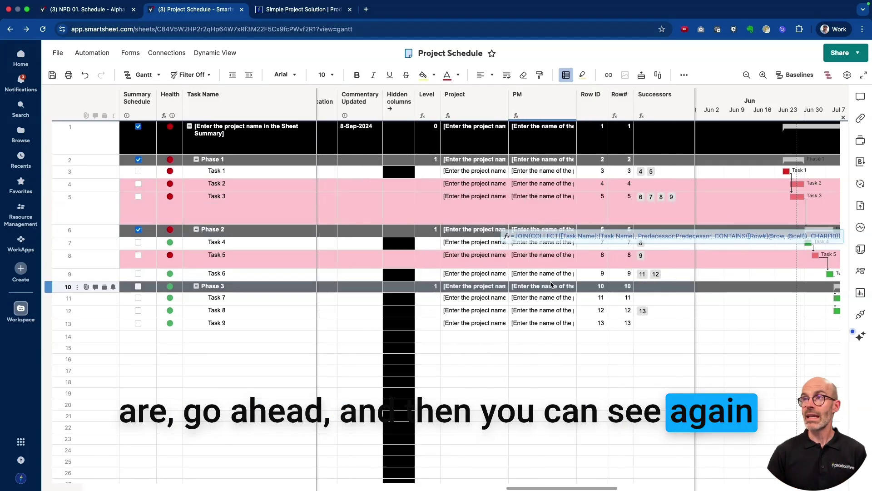
{"action": "scroll", "coordinate": [551, 284], "scroll_direction": "left", "scroll_amount": 8}
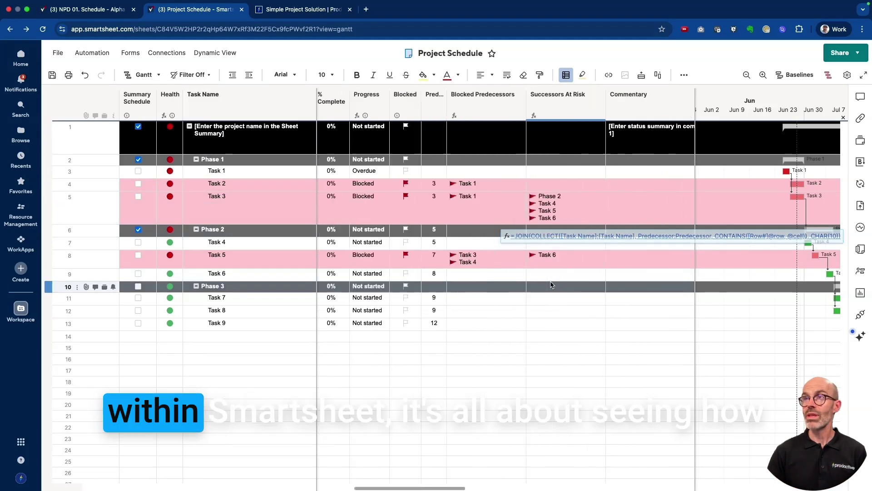
Step: Show the Simple Project Solution page with its US and EU template downloads
{"action": "left_click", "coordinate": [309, 14]}
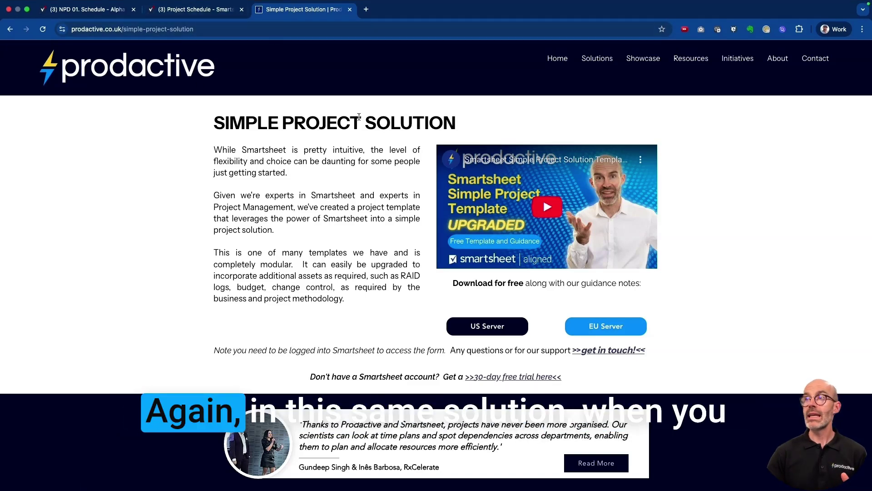
Step: Open Project Dashboard from the demo workspace without saving, then return to the Prodactive page
{"action": "left_click", "coordinate": [210, 12]}
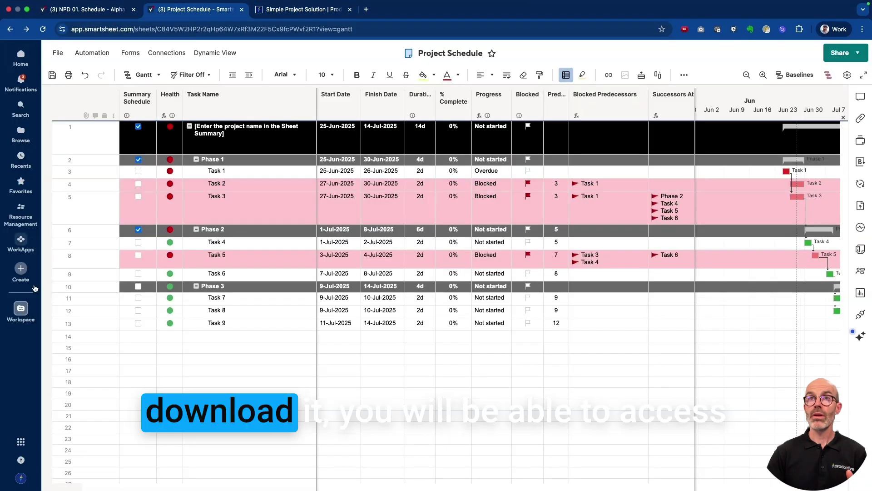
{"action": "left_click", "coordinate": [20, 308]}
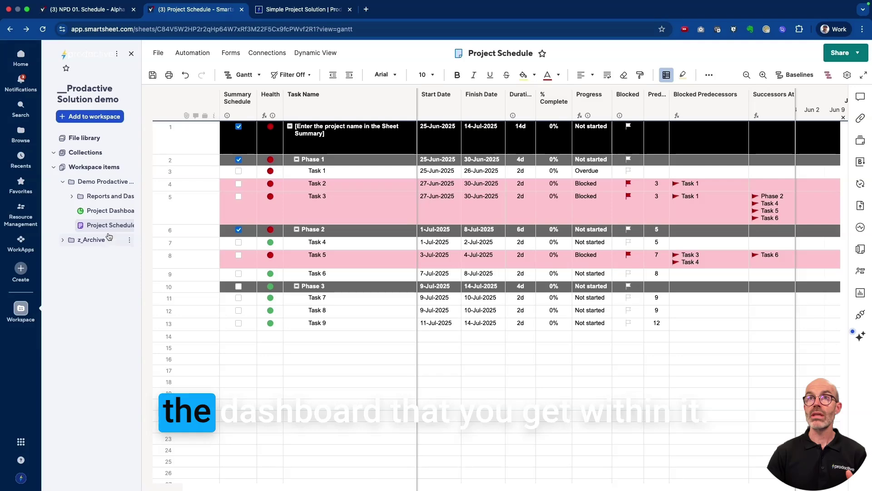
{"action": "left_click", "coordinate": [107, 211]}
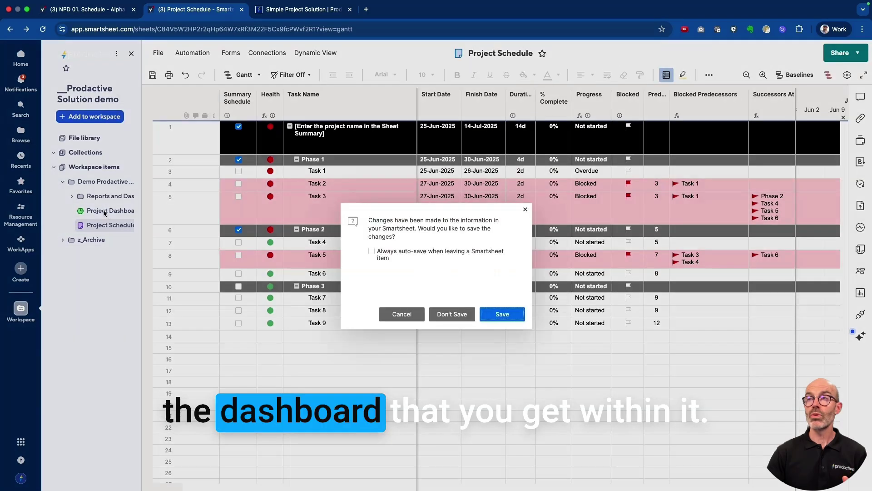
{"action": "left_click", "coordinate": [461, 314]}
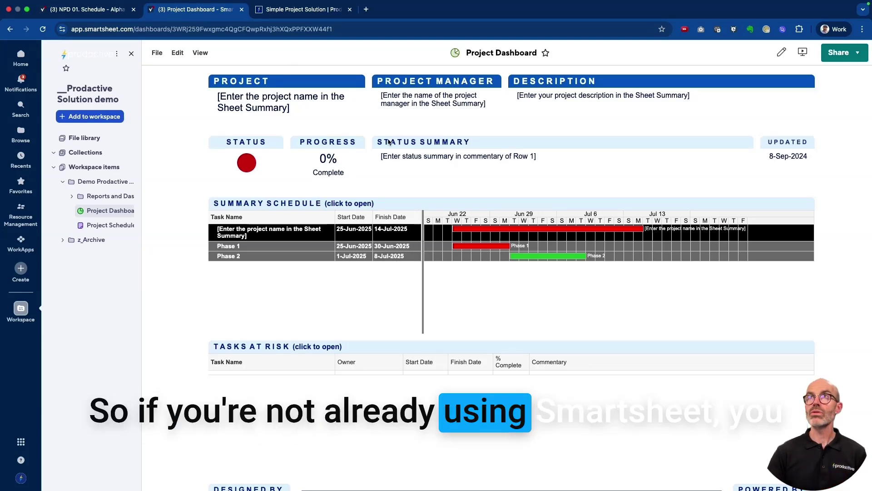
{"action": "left_click", "coordinate": [302, 9]}
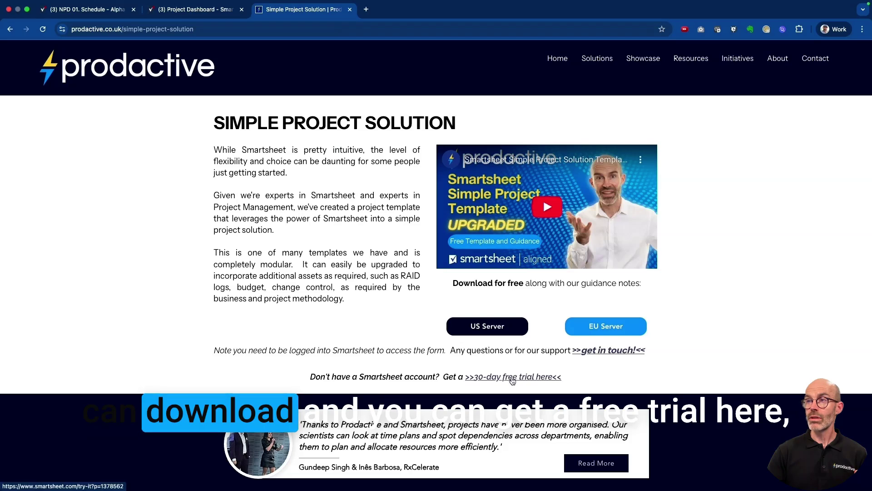